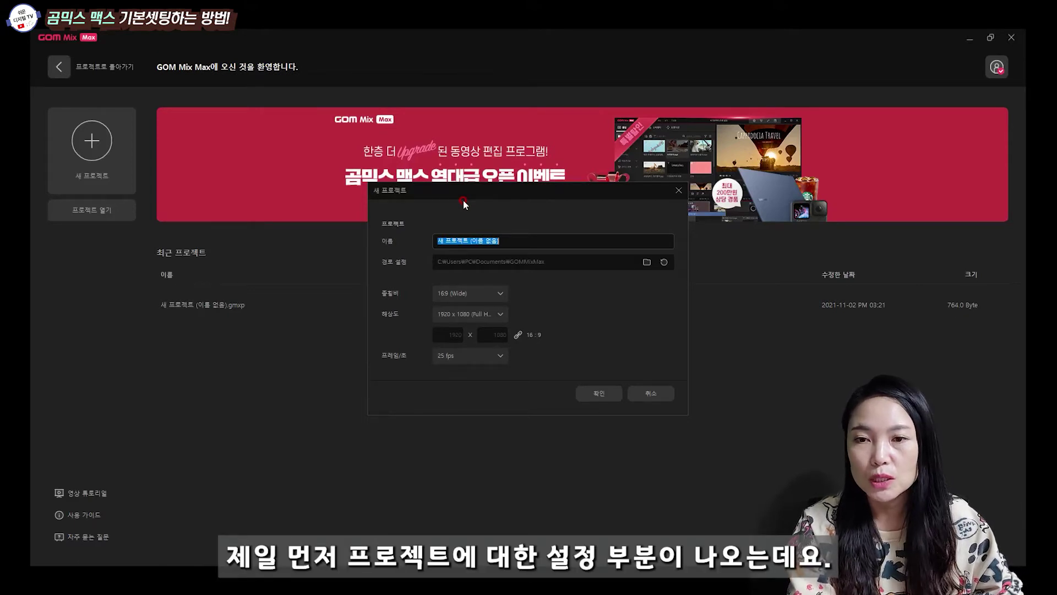
Step: Name the new project 곰믹스맥스
{"action": "left_click", "coordinate": [508, 236]}
{"action": "left_click", "coordinate": [302, 241]}
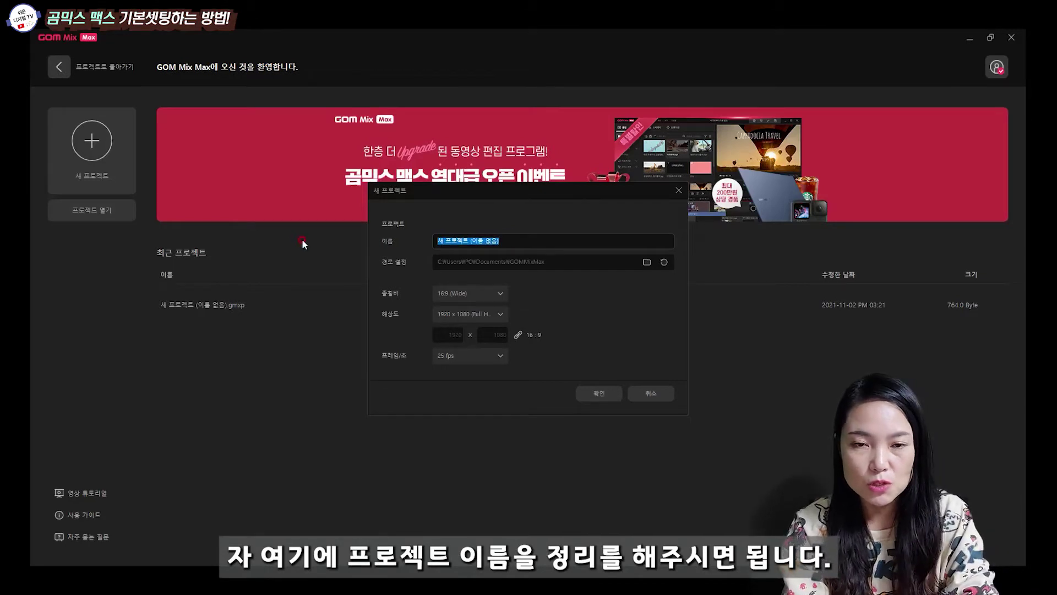
{"action": "key", "text": "BackSpace"}
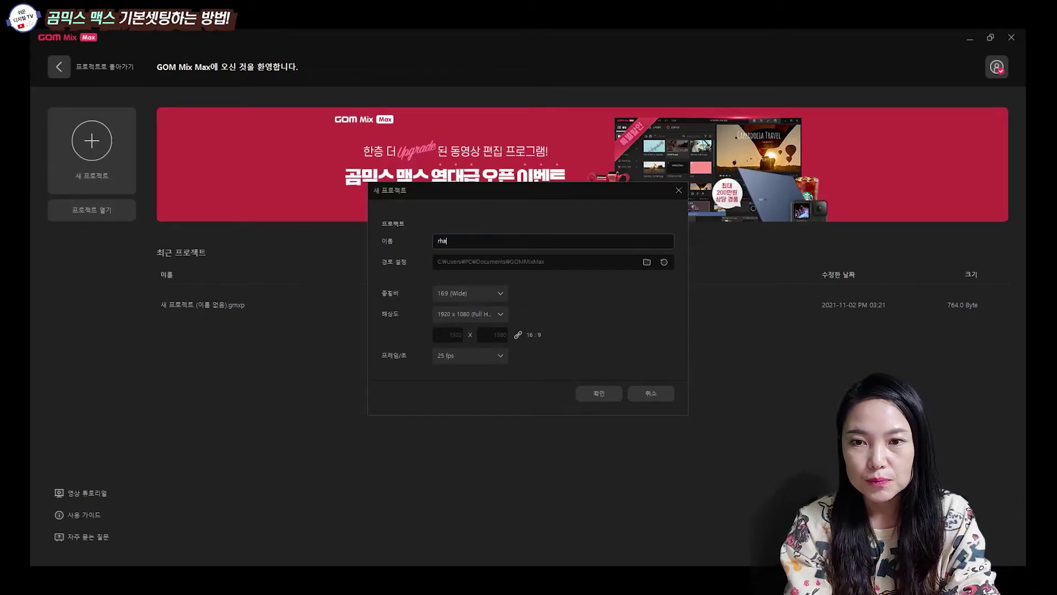
{"action": "type", "text": "곰믹스맥스"}
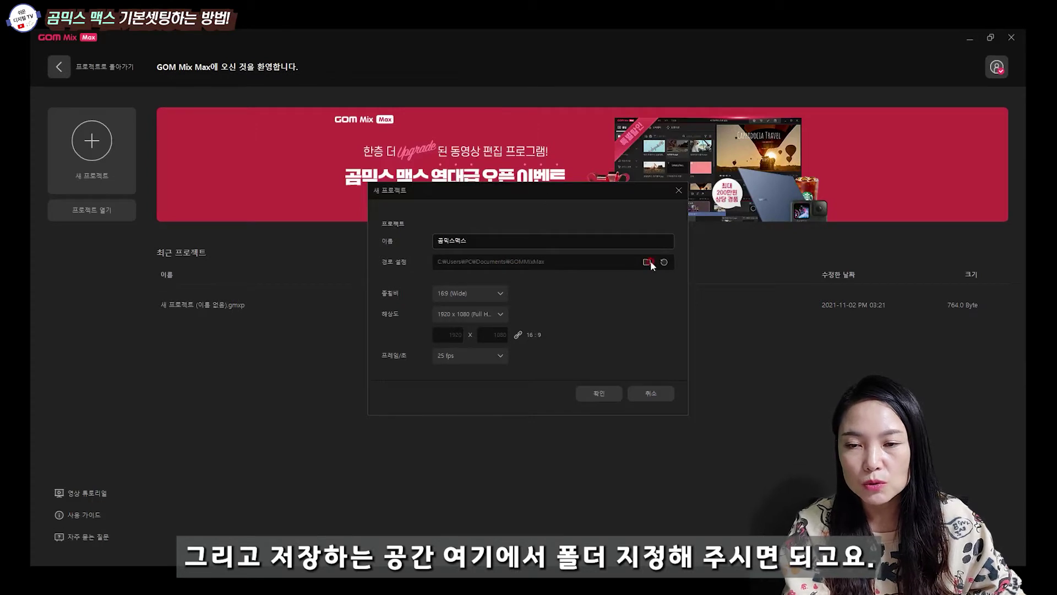
Step: Keep the 16:9 (Wide) ratio and 1920 x 1080 (Full HD) resolution, set the frame rate to 30 fps, and create the project
{"action": "left_click", "coordinate": [501, 297]}
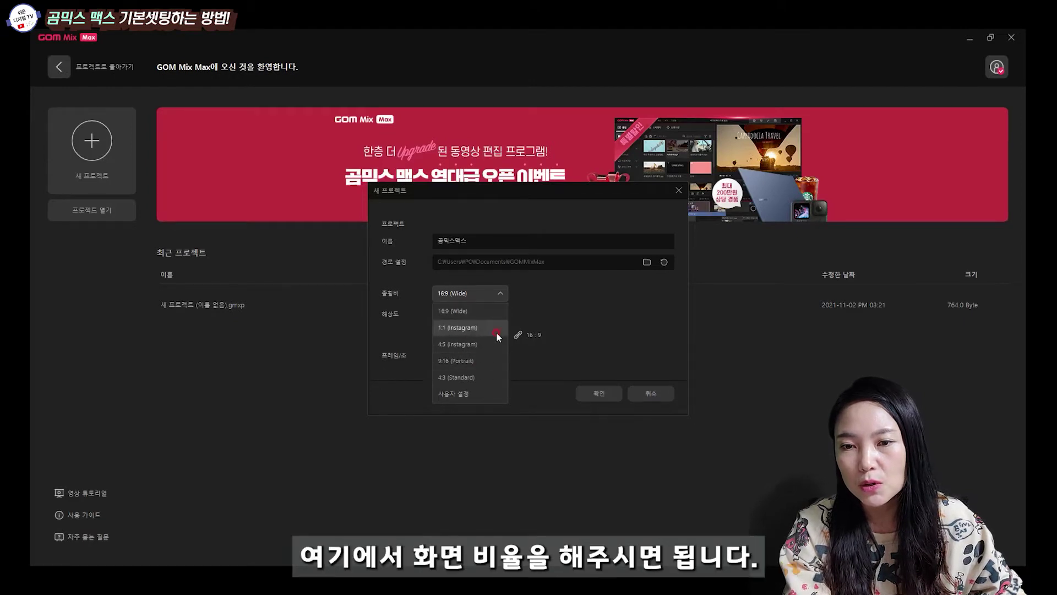
{"action": "left_click", "coordinate": [568, 297]}
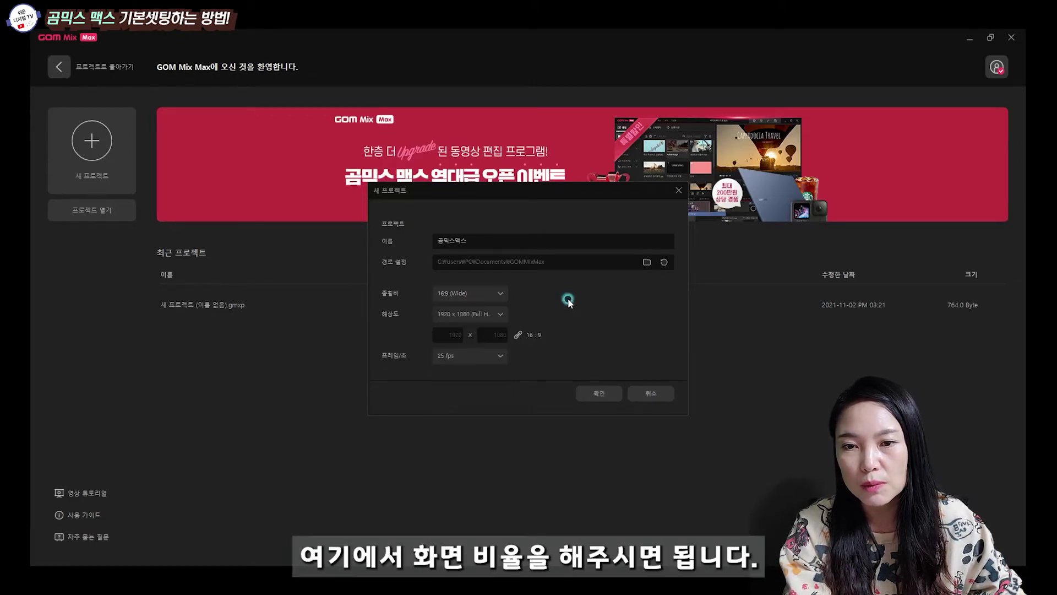
{"action": "left_click", "coordinate": [501, 314]}
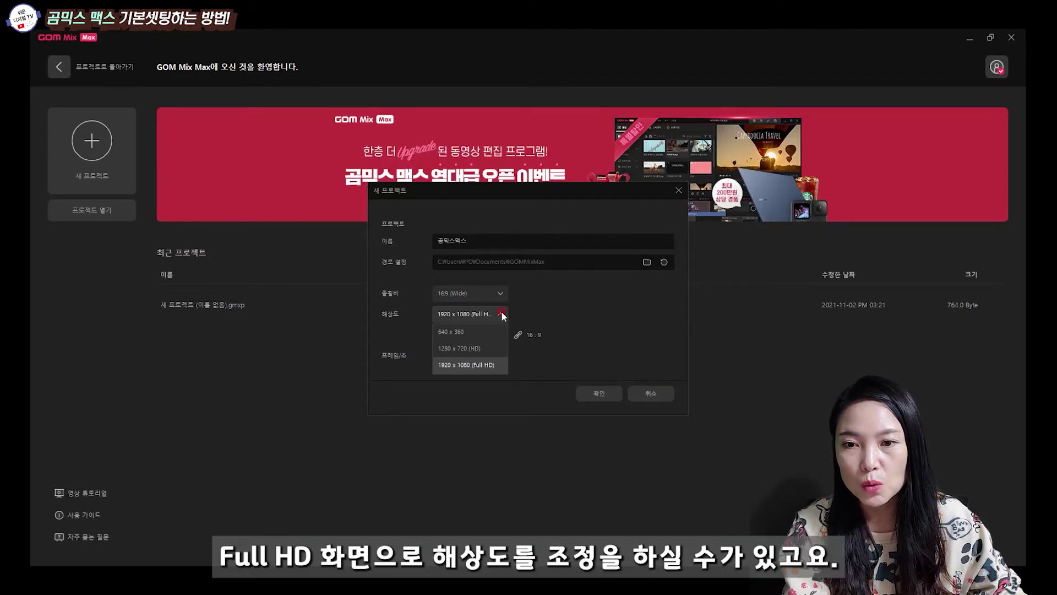
{"action": "left_click", "coordinate": [564, 319]}
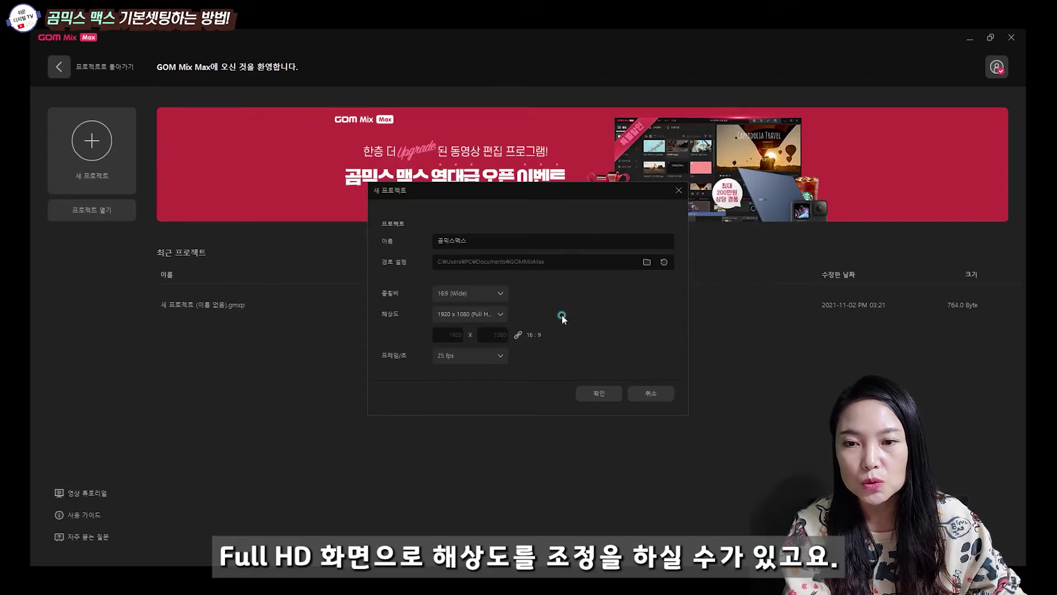
{"action": "left_click", "coordinate": [501, 356]}
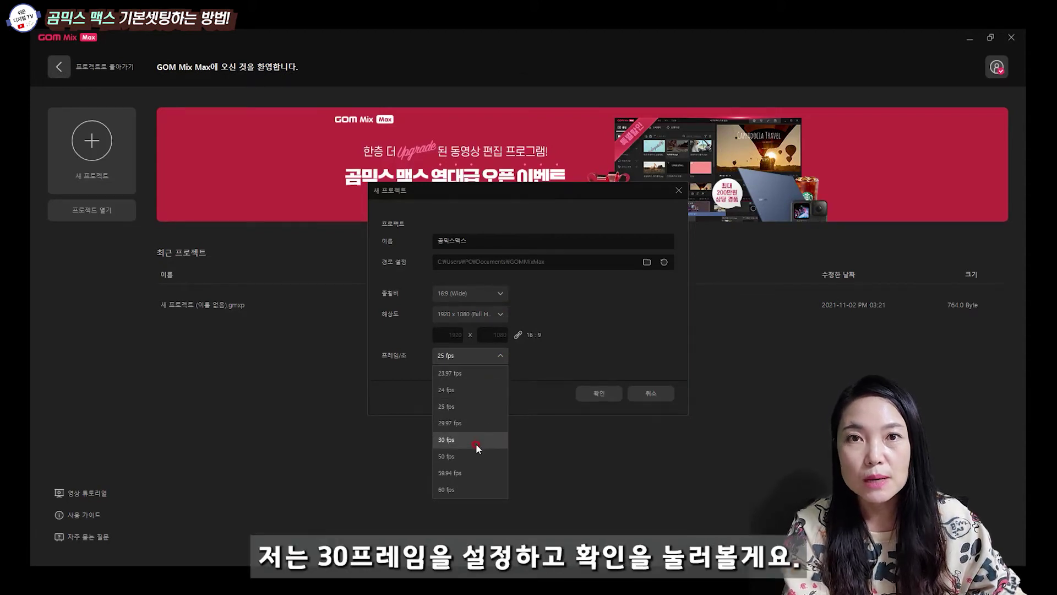
{"action": "left_click", "coordinate": [476, 444]}
{"action": "left_click", "coordinate": [597, 391]}
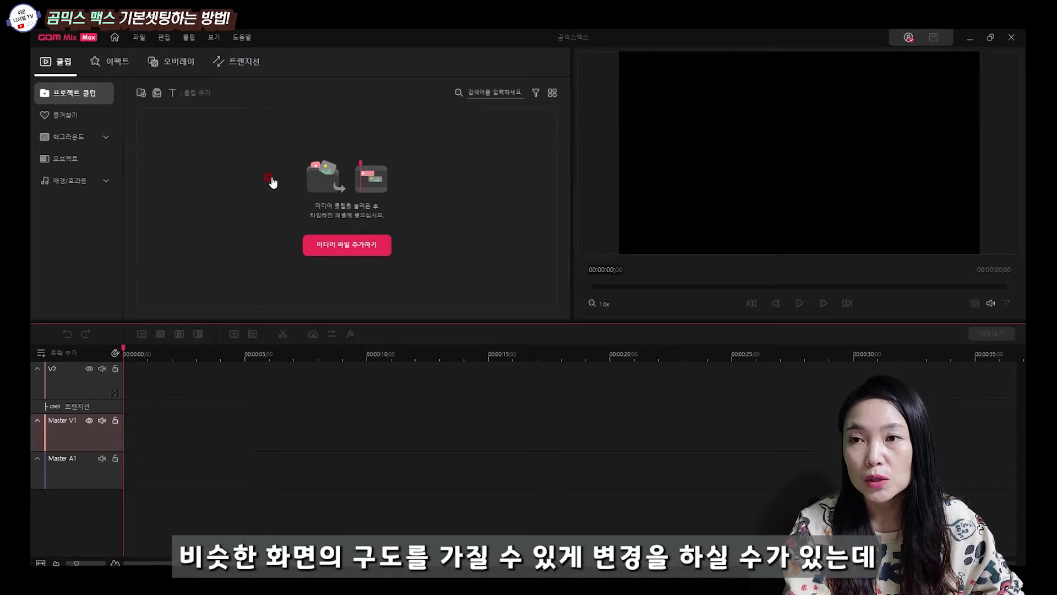
Step: Swap the positions of the project and preview panels in the workspace layout
{"action": "left_click", "coordinate": [217, 41]}
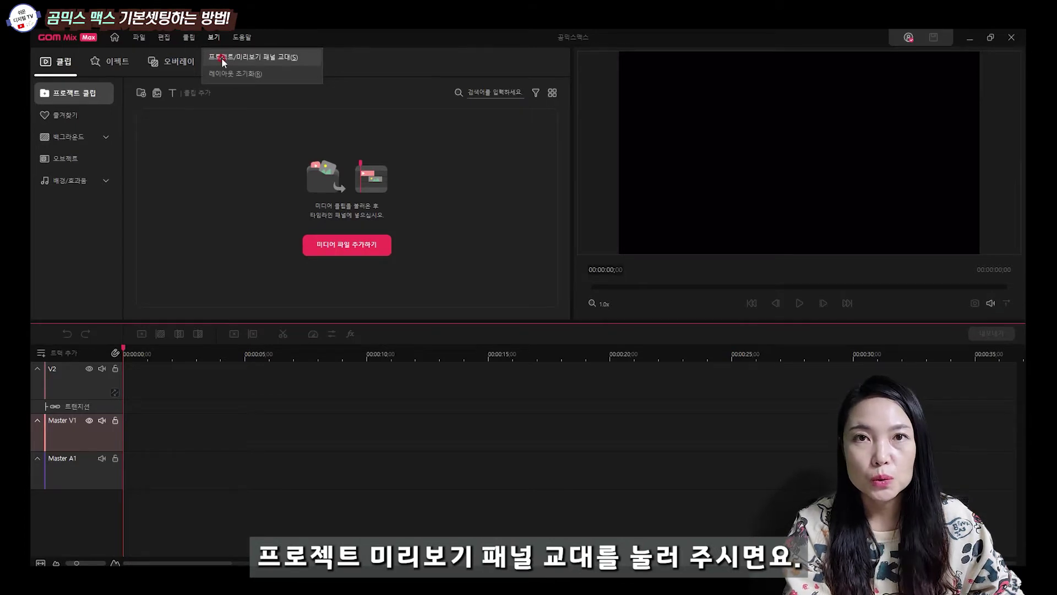
{"action": "left_click", "coordinate": [223, 58]}
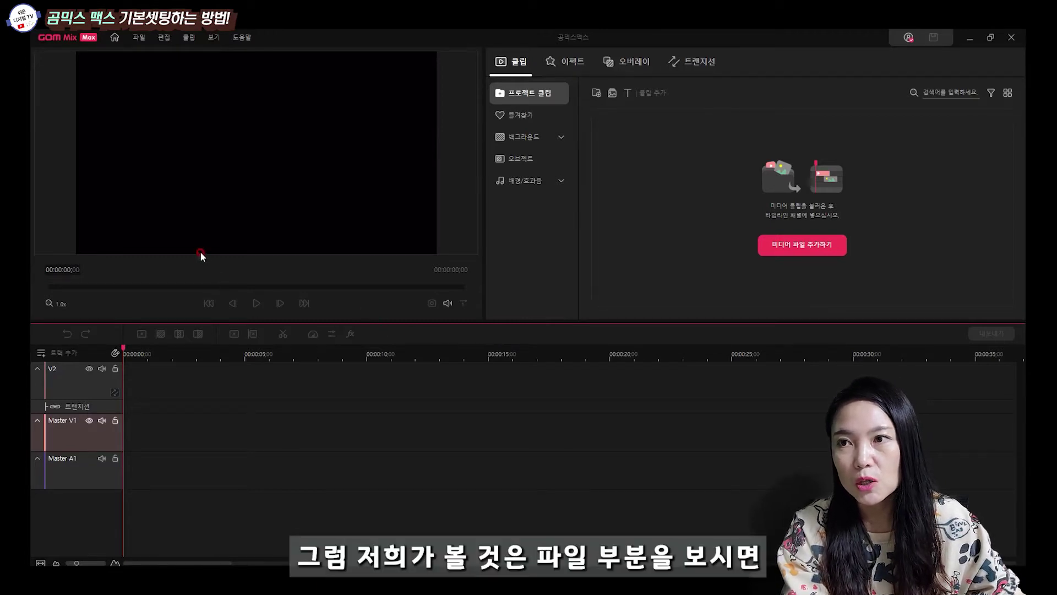
Step: Turn on automatic backup (자동 백업 설정) in the general environment settings
{"action": "left_click", "coordinate": [140, 38]}
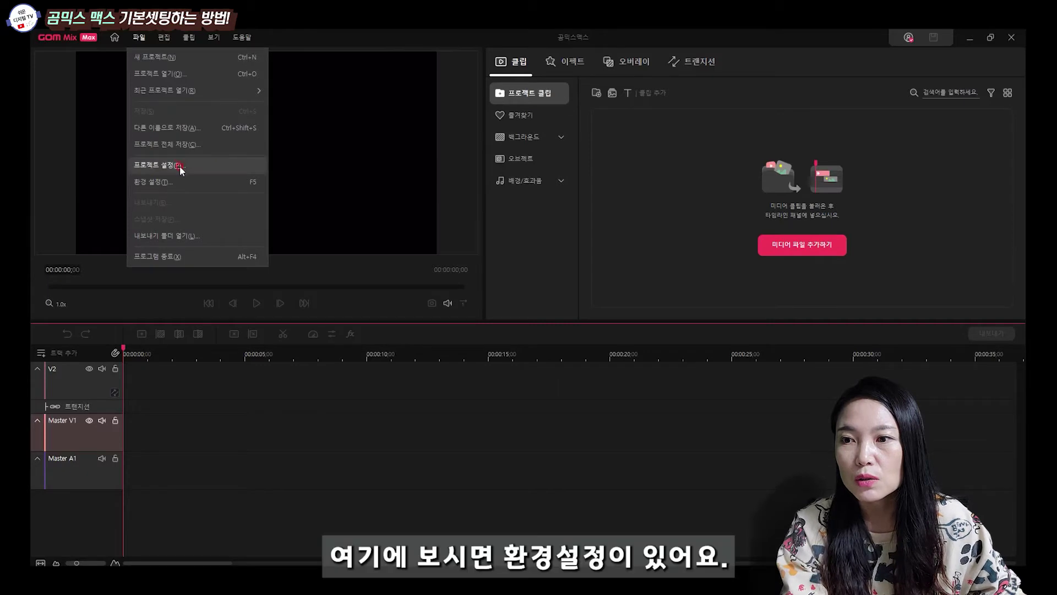
{"action": "left_click", "coordinate": [182, 183]}
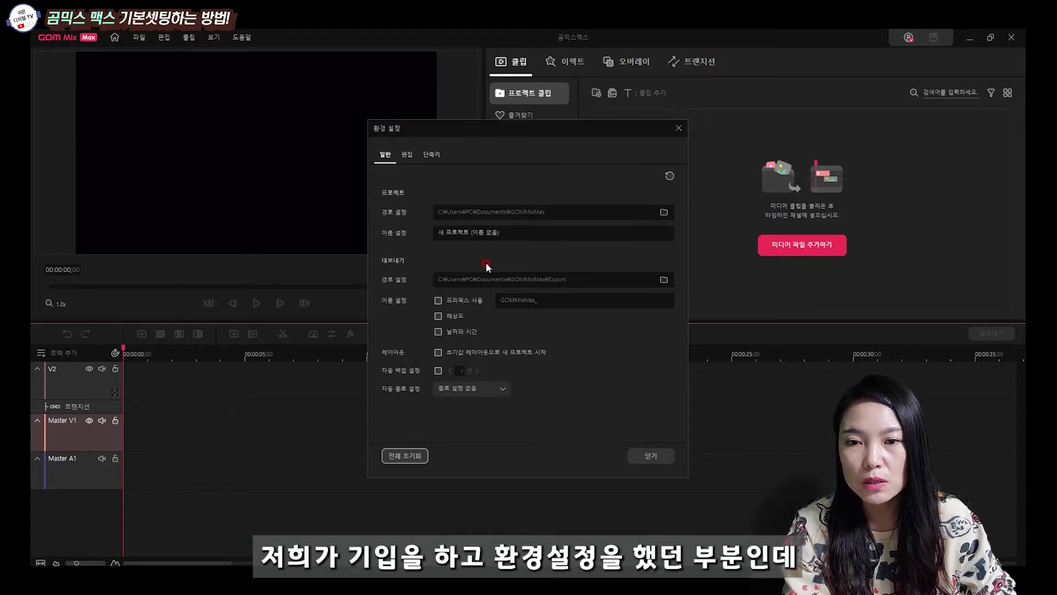
{"action": "left_click", "coordinate": [437, 370]}
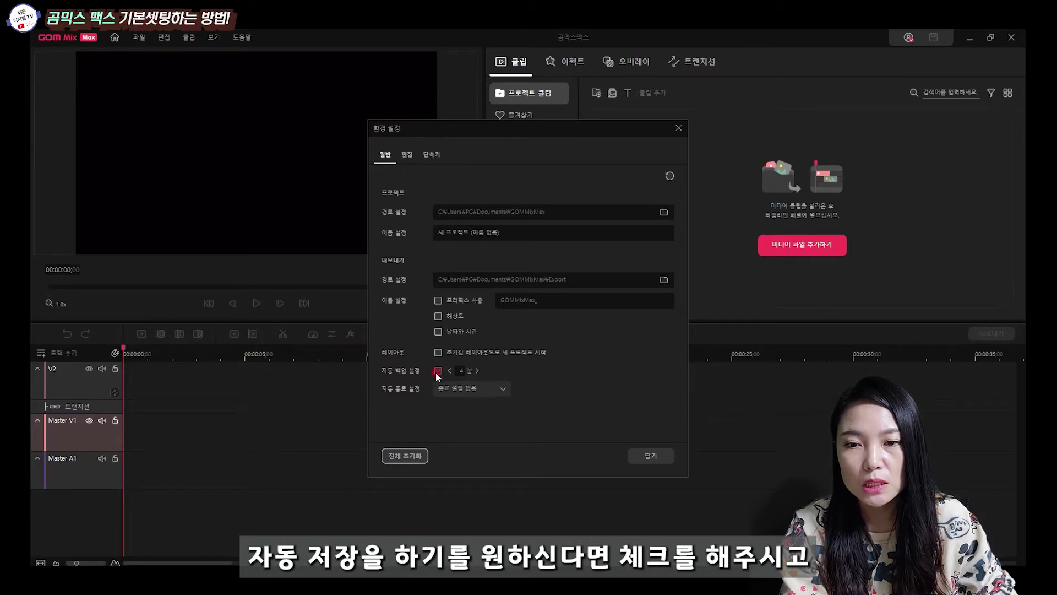
{"action": "left_click_drag", "start_coordinate": [464, 370], "coordinate": [458, 369]}
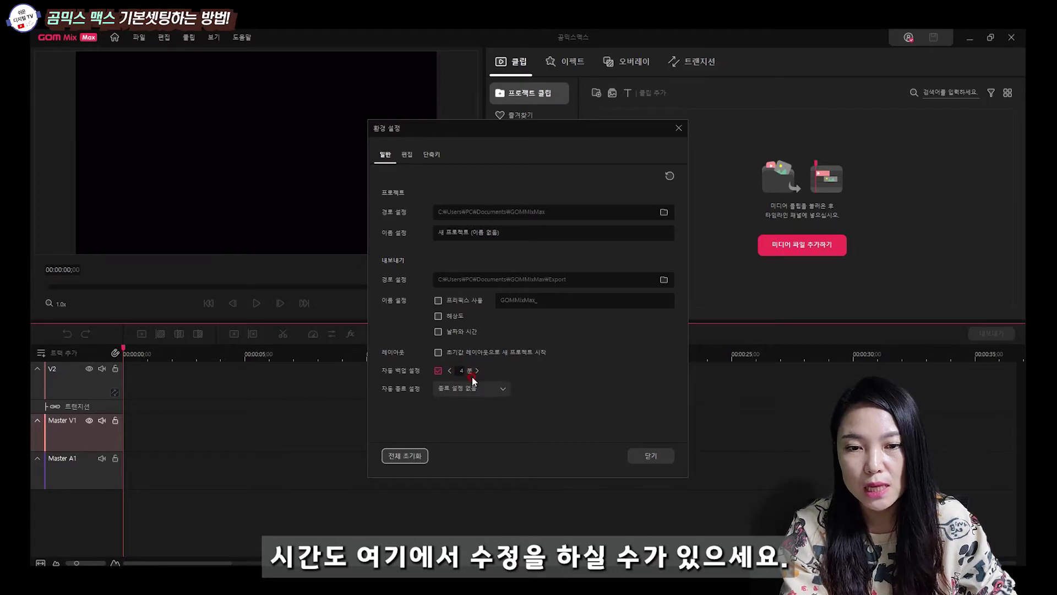
{"action": "left_click", "coordinate": [576, 429]}
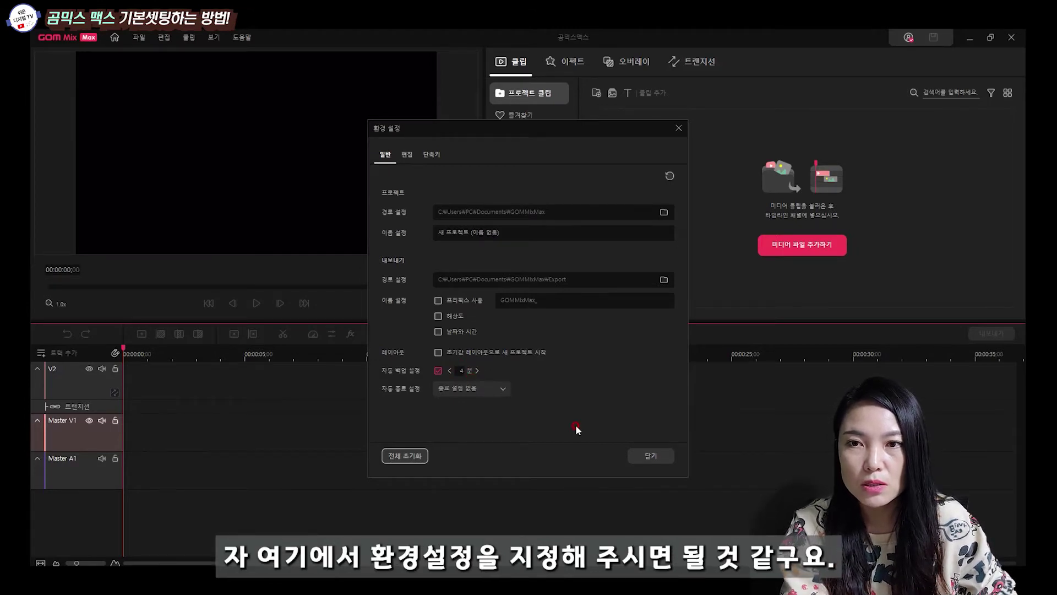
Step: Examine the editing settings for default clip durations and browse the fonts available for text clips
{"action": "left_click", "coordinate": [411, 156]}
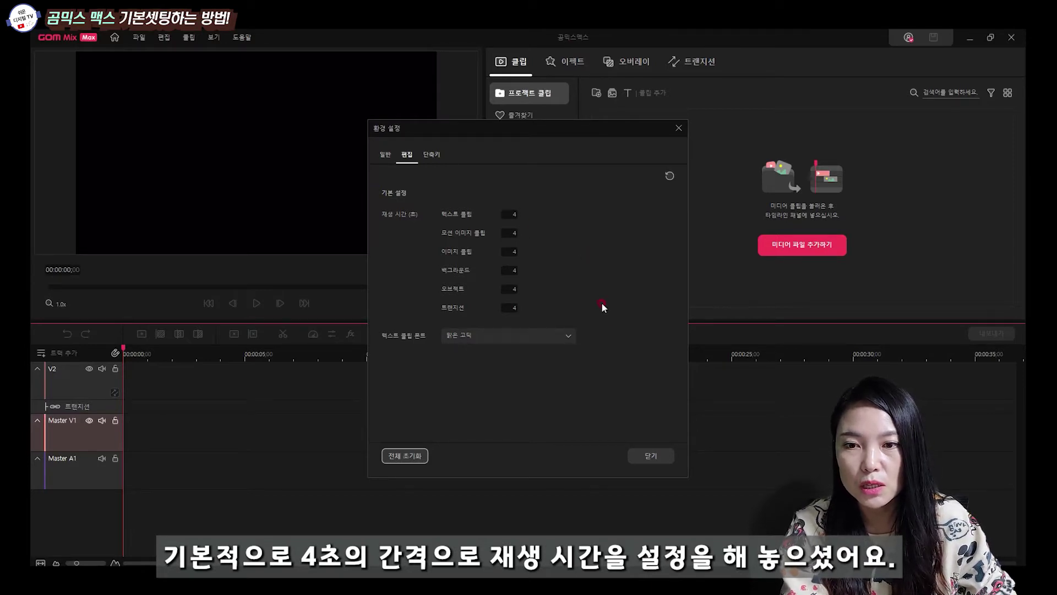
{"action": "left_click", "coordinate": [569, 335]}
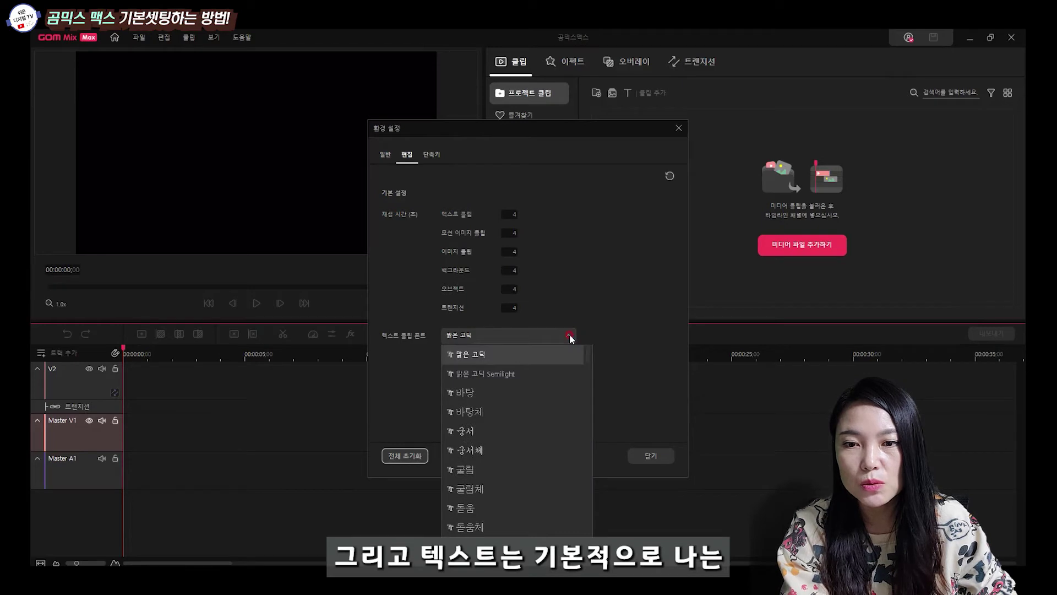
{"action": "scroll", "coordinate": [569, 421], "scroll_direction": "down", "scroll_amount": 5}
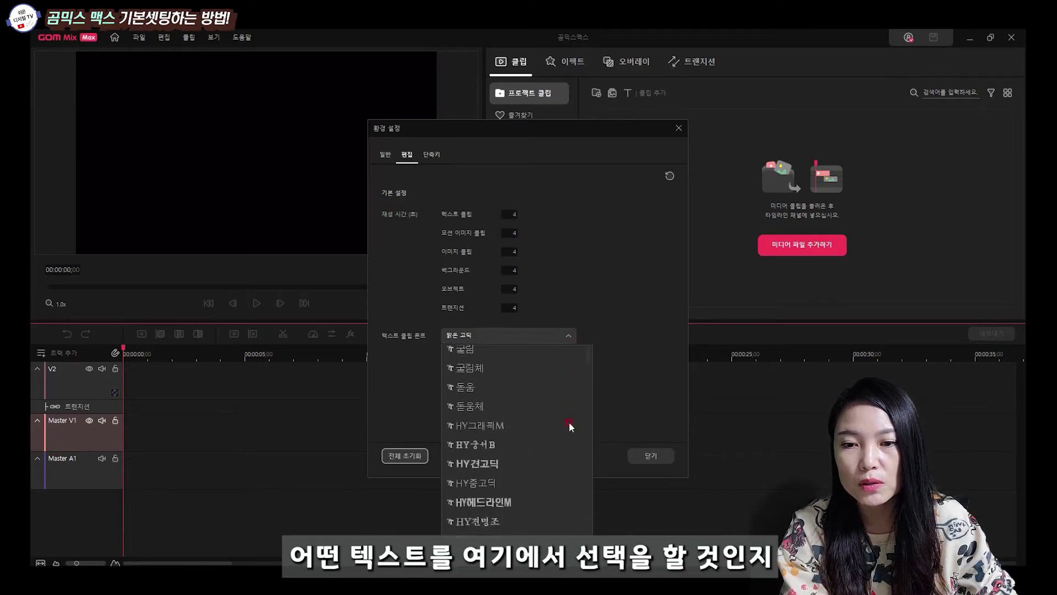
{"action": "scroll", "coordinate": [569, 421], "scroll_direction": "down", "scroll_amount": 1}
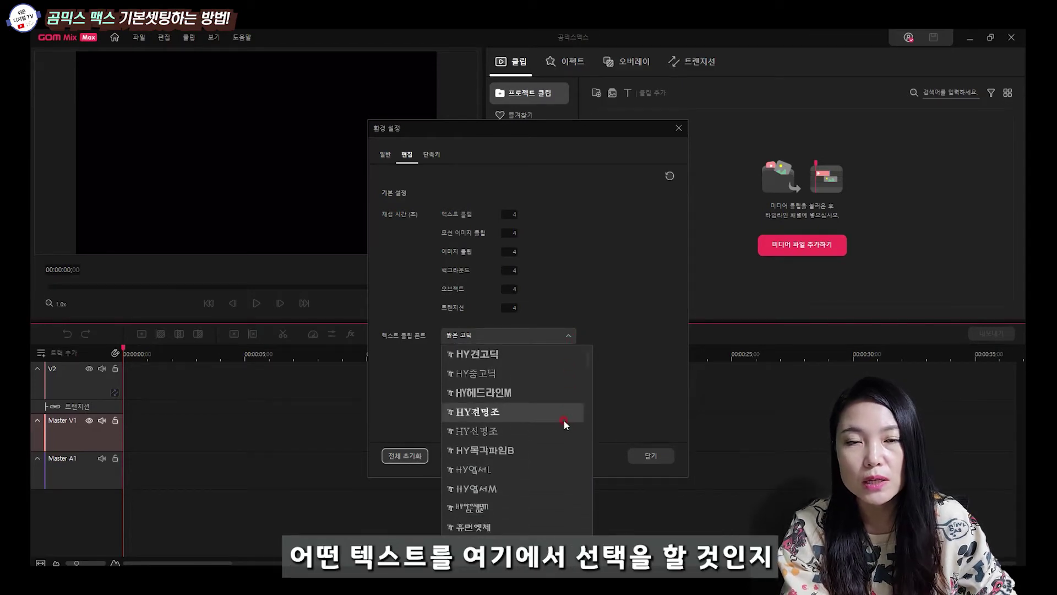
{"action": "scroll", "coordinate": [539, 406], "scroll_direction": "down", "scroll_amount": 2}
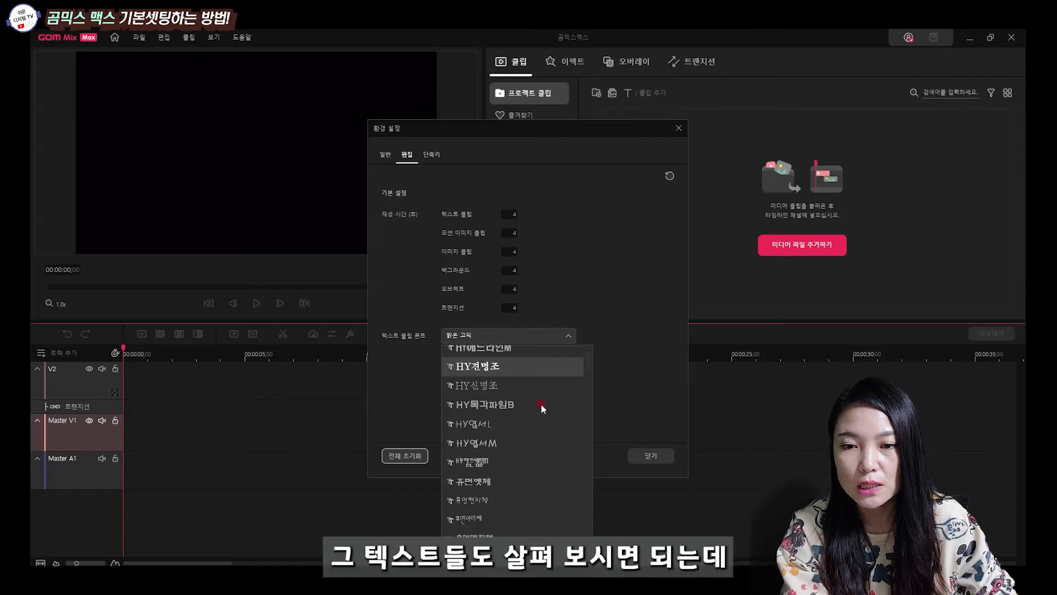
{"action": "scroll", "coordinate": [541, 414], "scroll_direction": "down", "scroll_amount": 2}
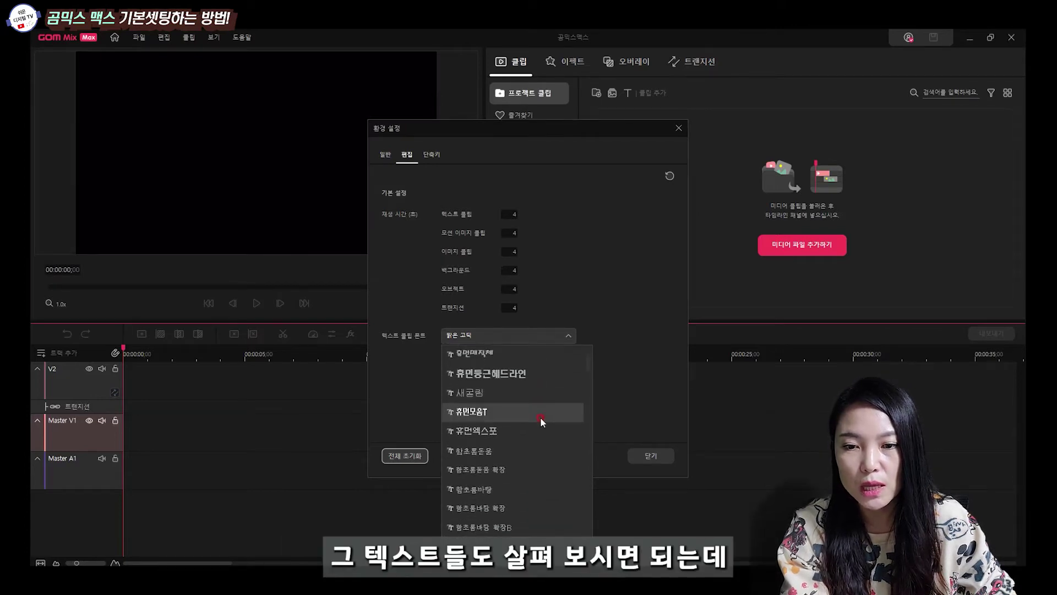
{"action": "scroll", "coordinate": [541, 420], "scroll_direction": "down", "scroll_amount": 2}
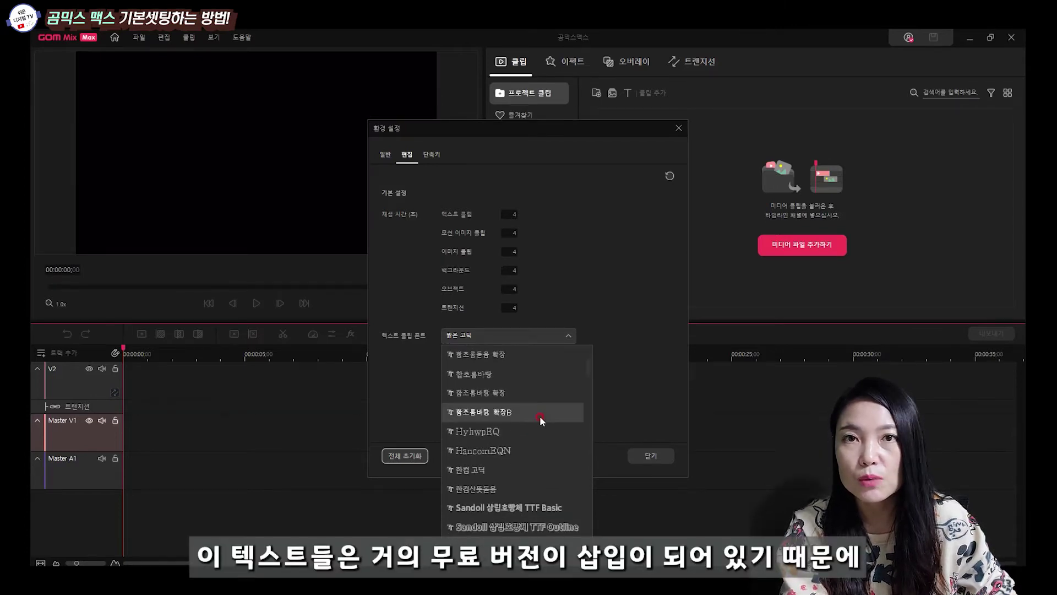
{"action": "scroll", "coordinate": [546, 442], "scroll_direction": "down", "scroll_amount": 2}
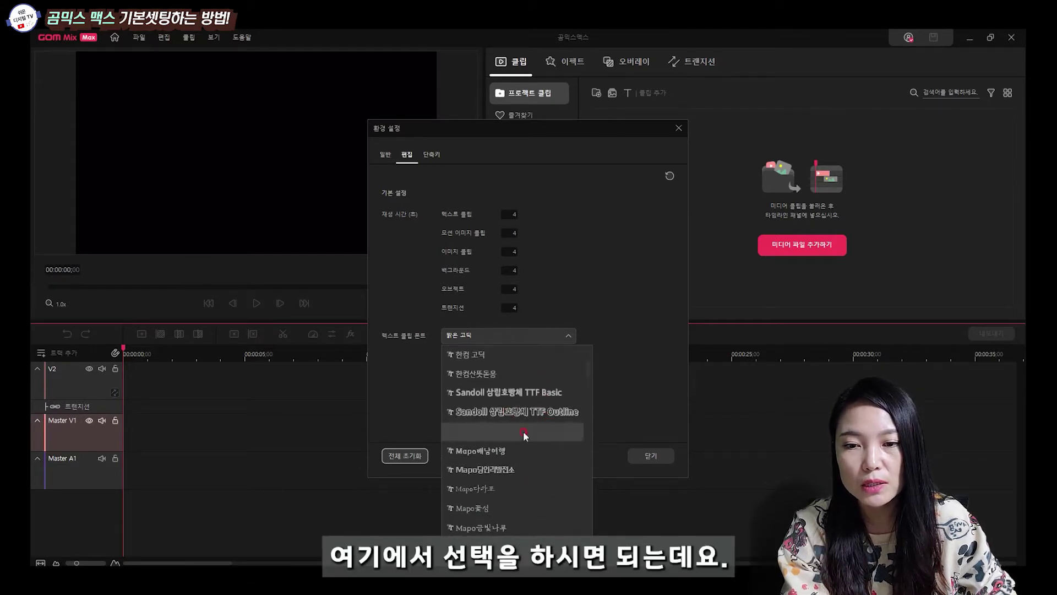
{"action": "scroll", "coordinate": [544, 474], "scroll_direction": "down", "scroll_amount": 1}
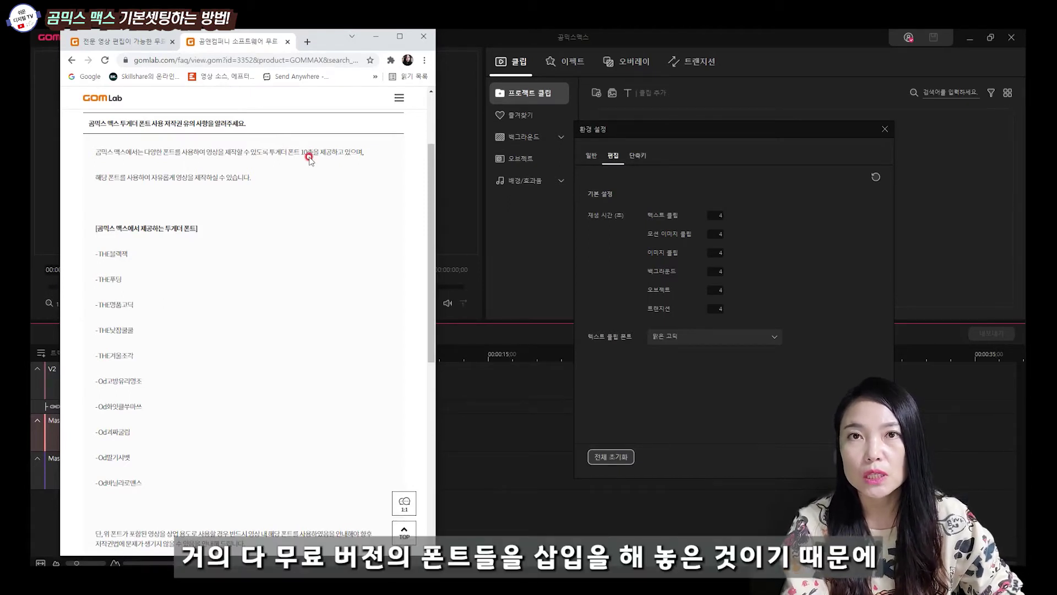
Step: Put away the browser's font copyright page and view the shortcut settings (단축키) in the environment settings
{"action": "left_click", "coordinate": [382, 39]}
{"action": "left_click", "coordinate": [638, 158]}
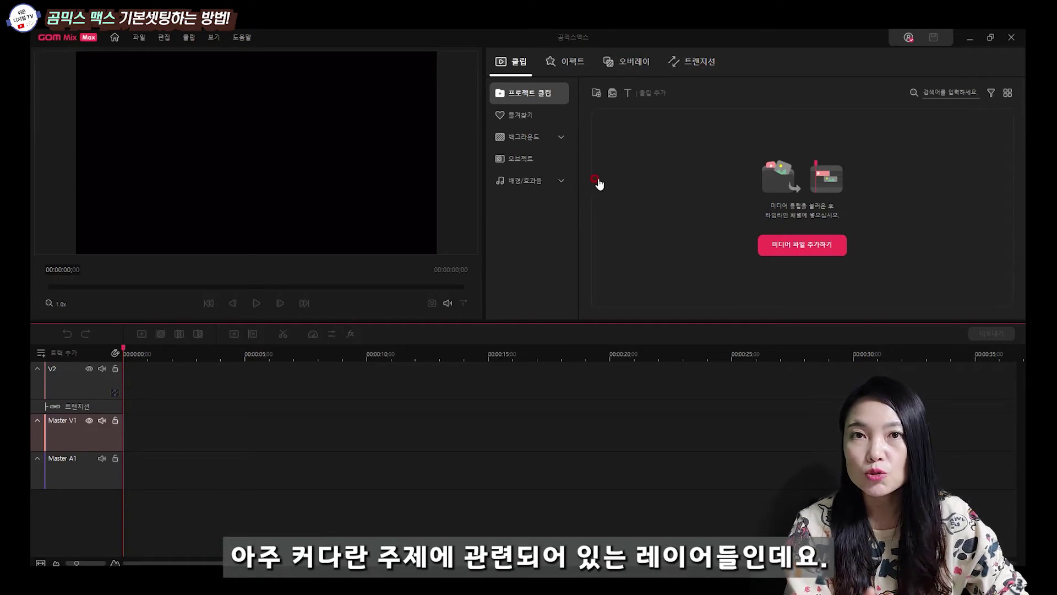
Step: Look through the clip library's favourites, backgrounds, objects, and background music and sound effects
{"action": "left_click", "coordinate": [529, 116]}
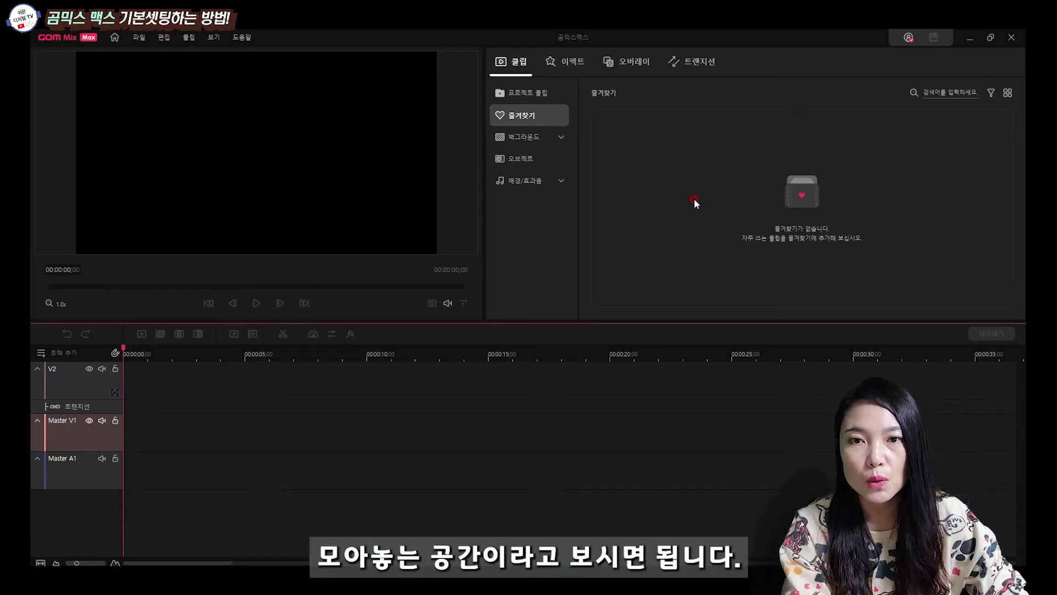
{"action": "left_click", "coordinate": [559, 144]}
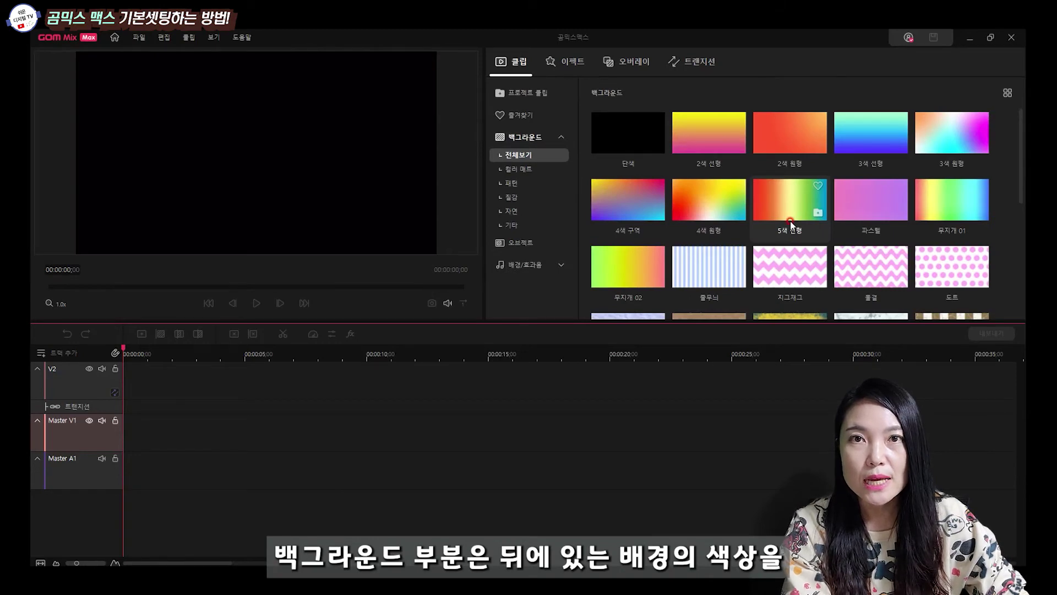
{"action": "scroll", "coordinate": [791, 221], "scroll_direction": "down", "scroll_amount": 3}
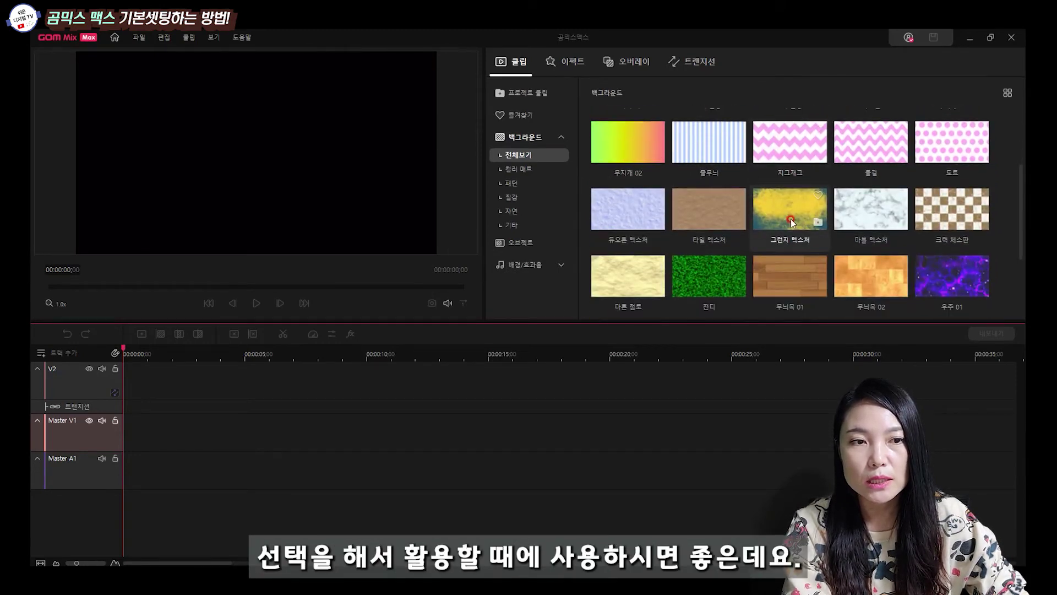
{"action": "scroll", "coordinate": [791, 219], "scroll_direction": "down", "scroll_amount": 2}
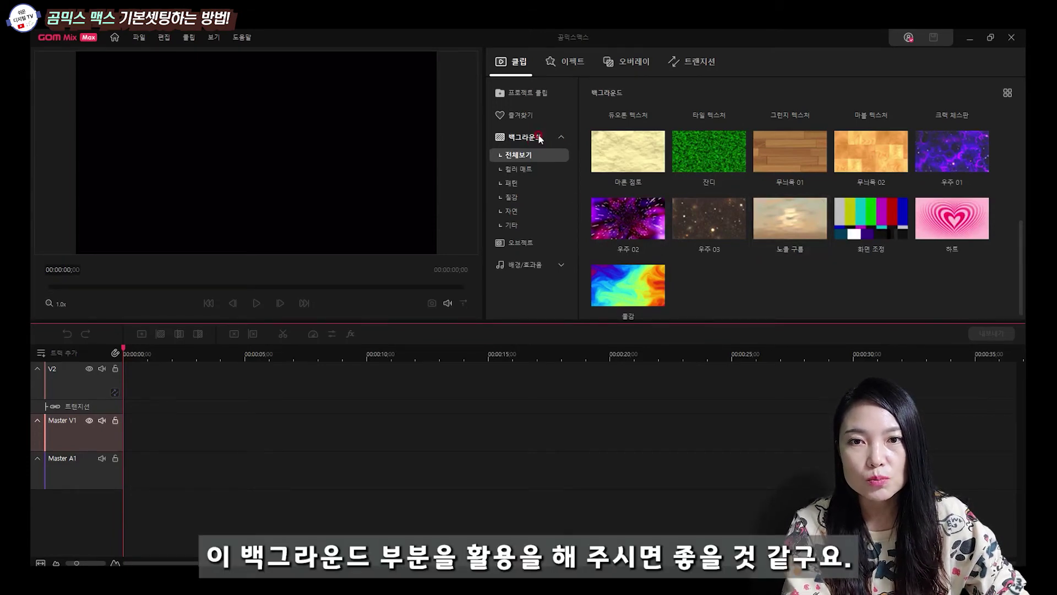
{"action": "left_click", "coordinate": [530, 246]}
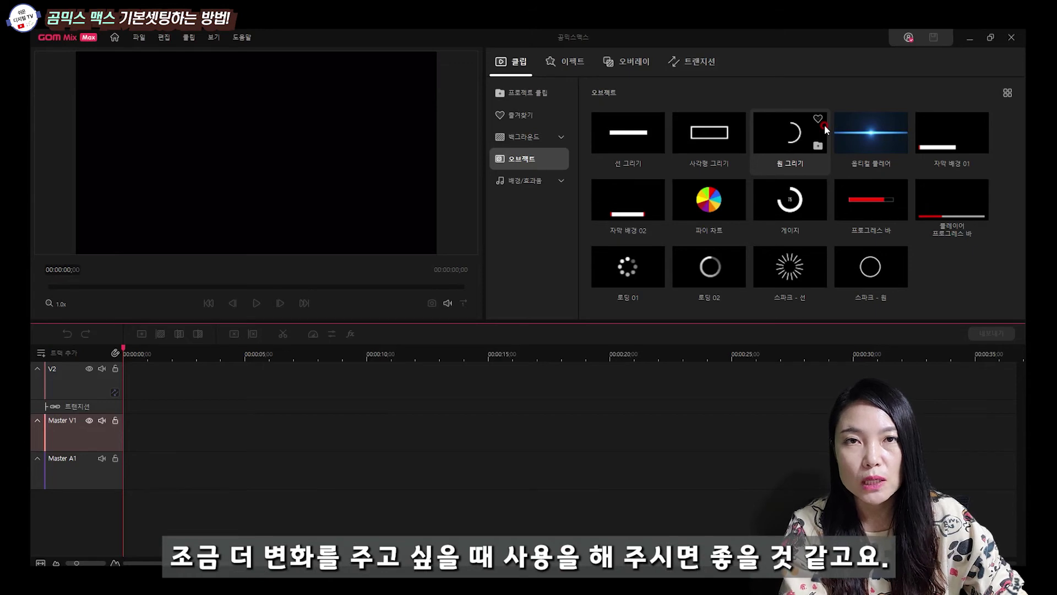
{"action": "left_click", "coordinate": [525, 181]}
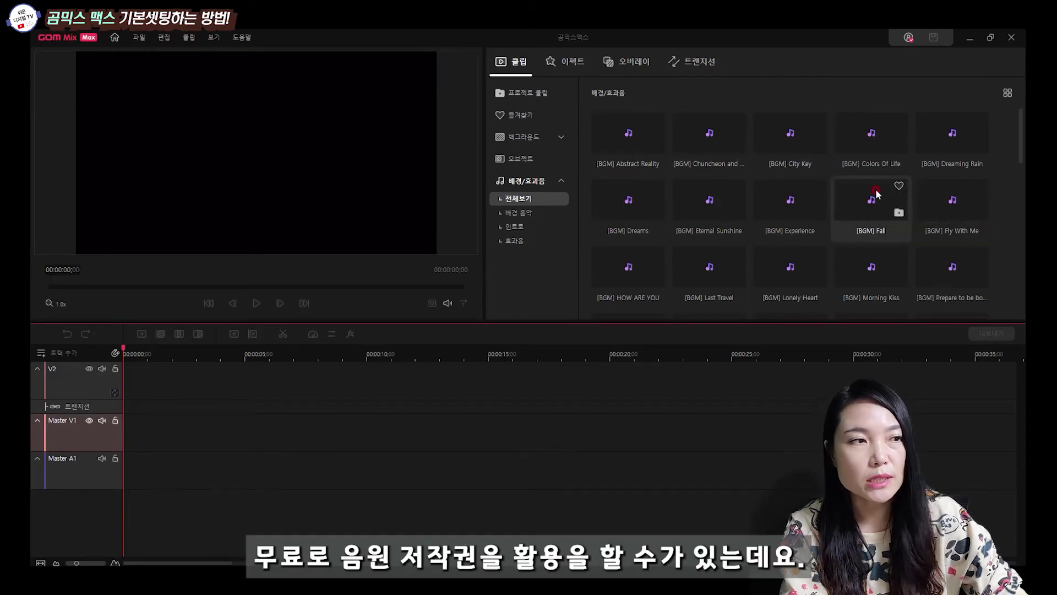
Step: Switch to the browser's GOM Lab music copyright page and highlight the commercial-use restriction heading and the track [BGM] Chuncheon and Autumn
{"action": "key", "text": "alt+Tab"}
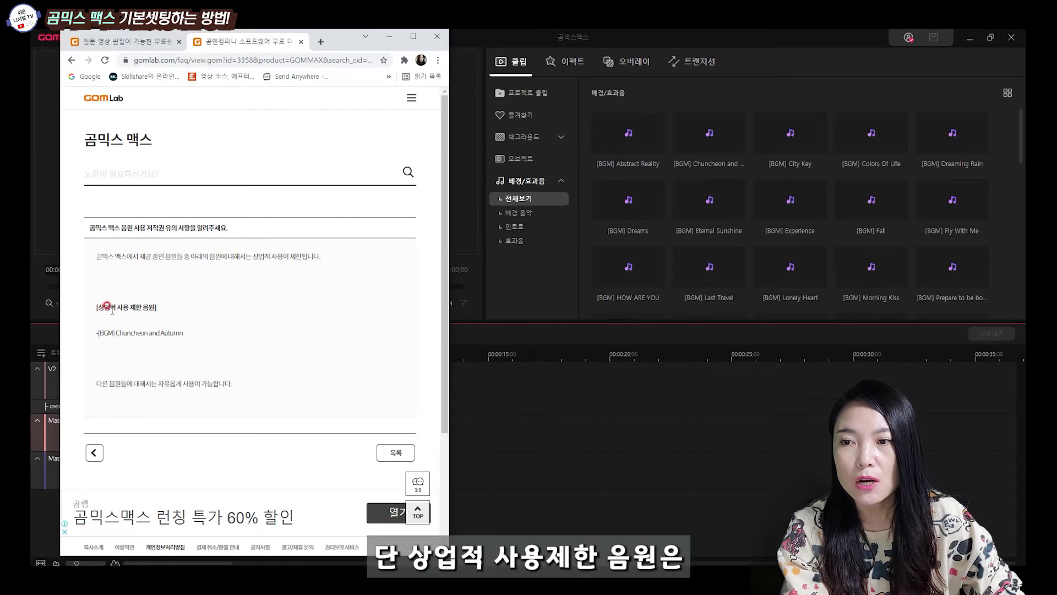
{"action": "left_click_drag", "start_coordinate": [93, 311], "coordinate": [185, 307]}
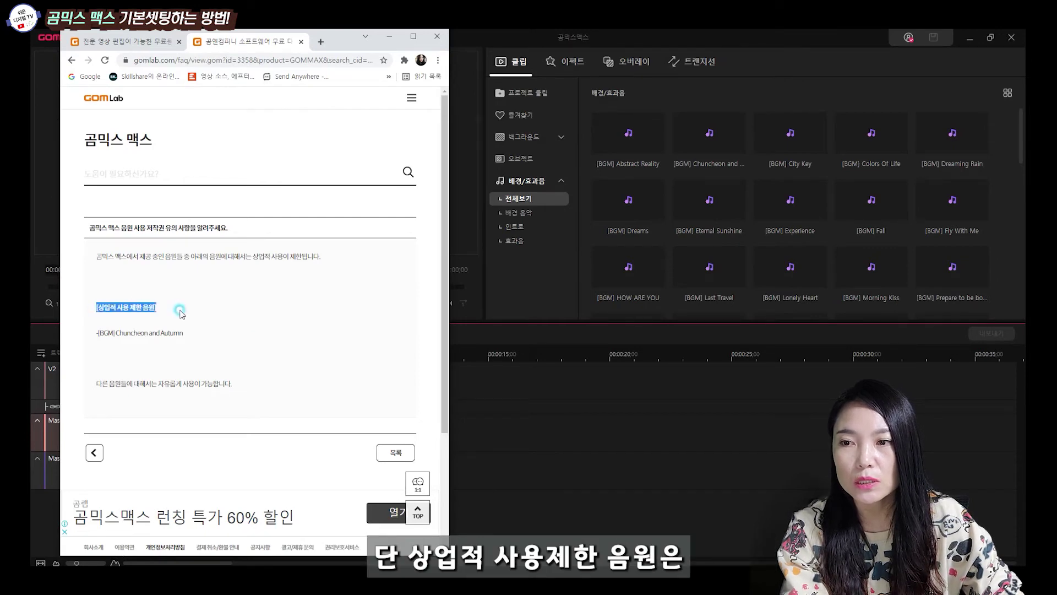
{"action": "left_click_drag", "start_coordinate": [94, 332], "coordinate": [212, 336]}
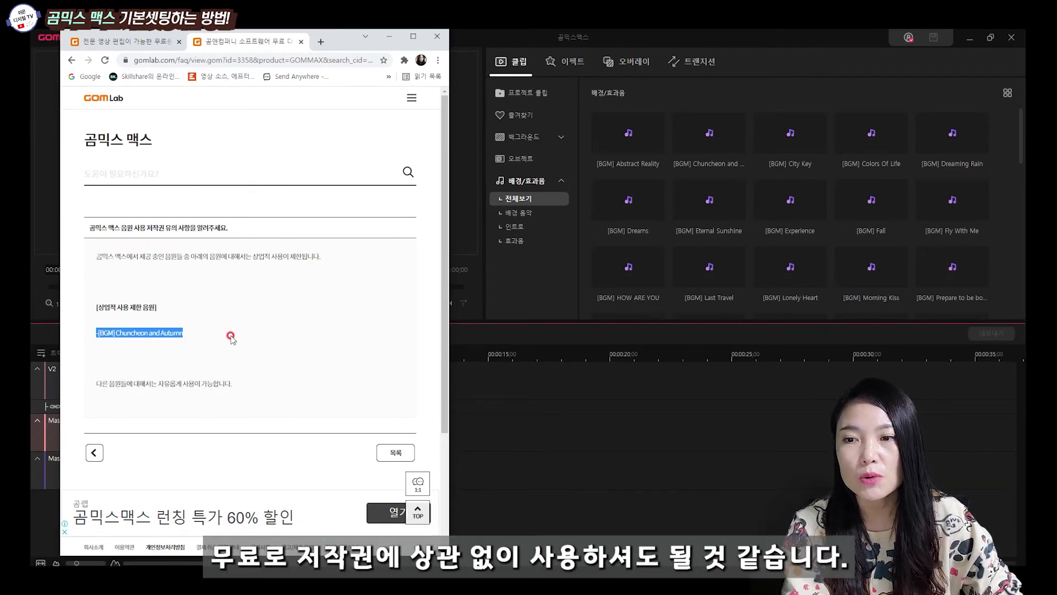
Step: Close the browser's music copyright page and look through the full list of effects (이펙트)
{"action": "left_click", "coordinate": [437, 37]}
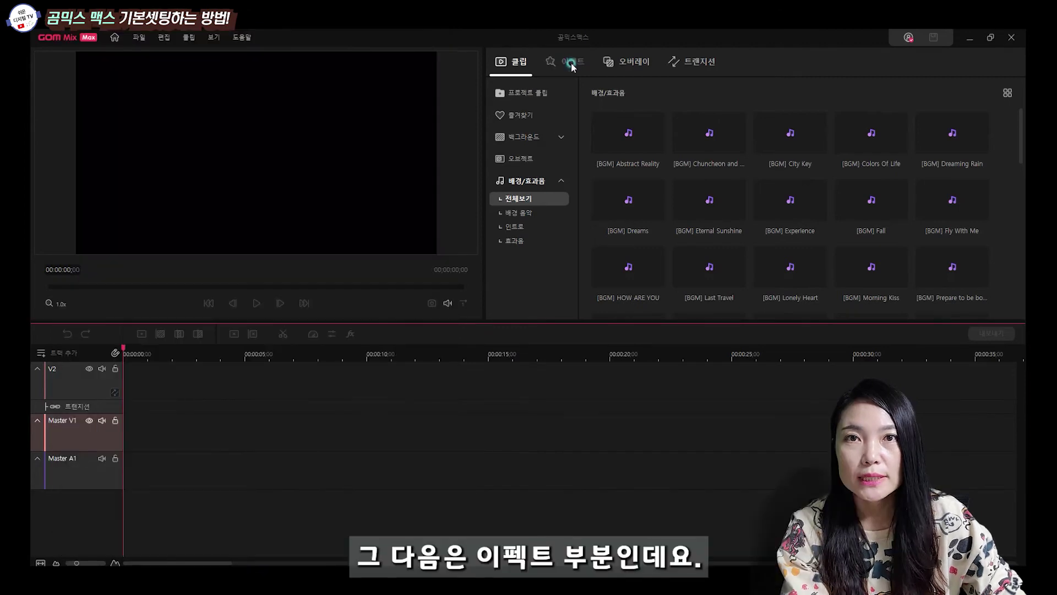
{"action": "left_click", "coordinate": [571, 63]}
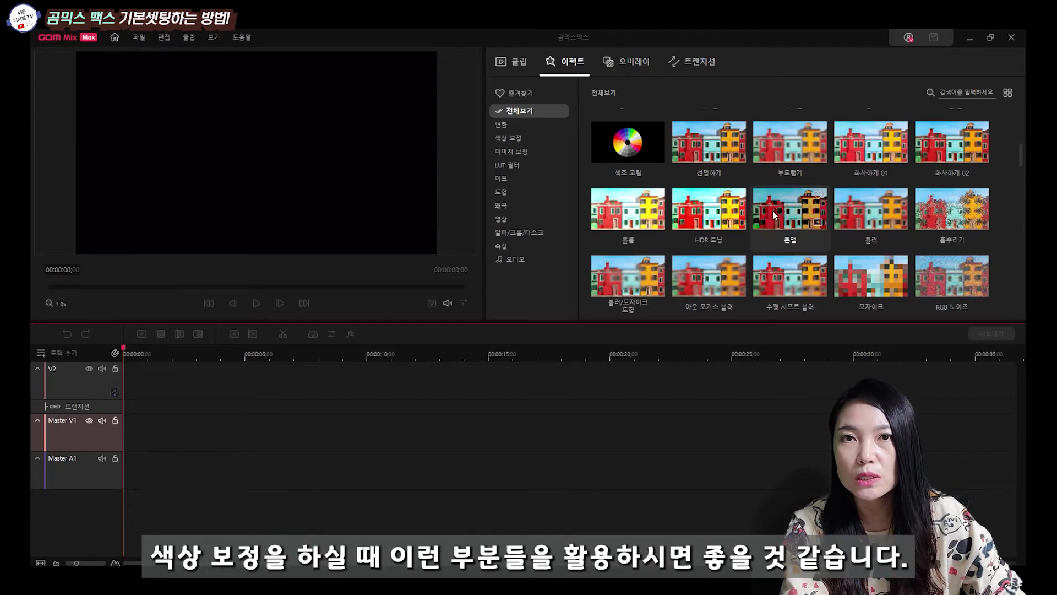
{"action": "scroll", "coordinate": [771, 211], "scroll_direction": "down", "scroll_amount": 1}
{"action": "scroll", "coordinate": [772, 210], "scroll_direction": "down", "scroll_amount": 5}
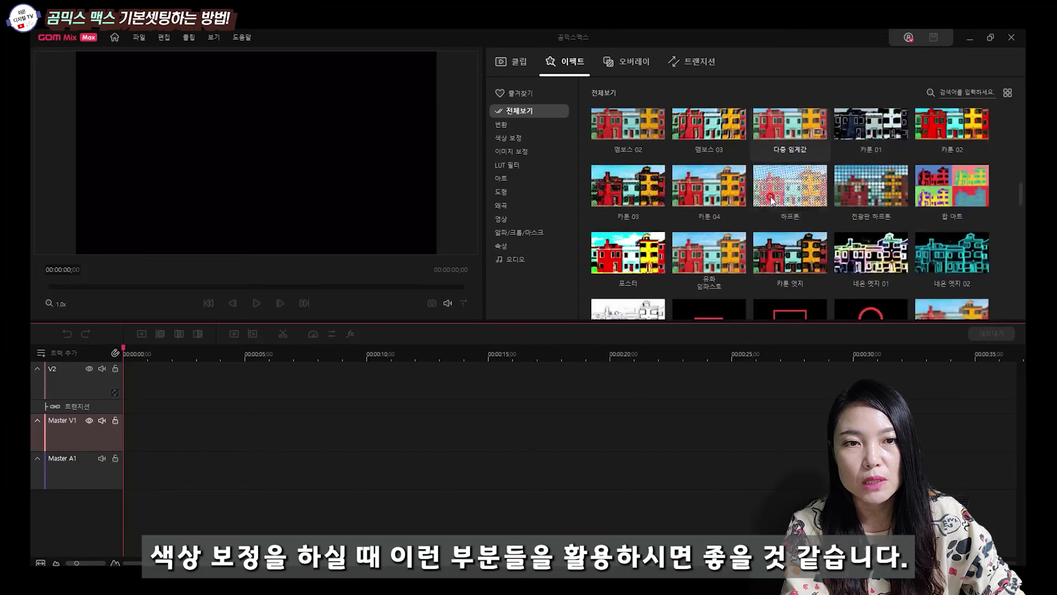
{"action": "scroll", "coordinate": [772, 199], "scroll_direction": "down", "scroll_amount": 5}
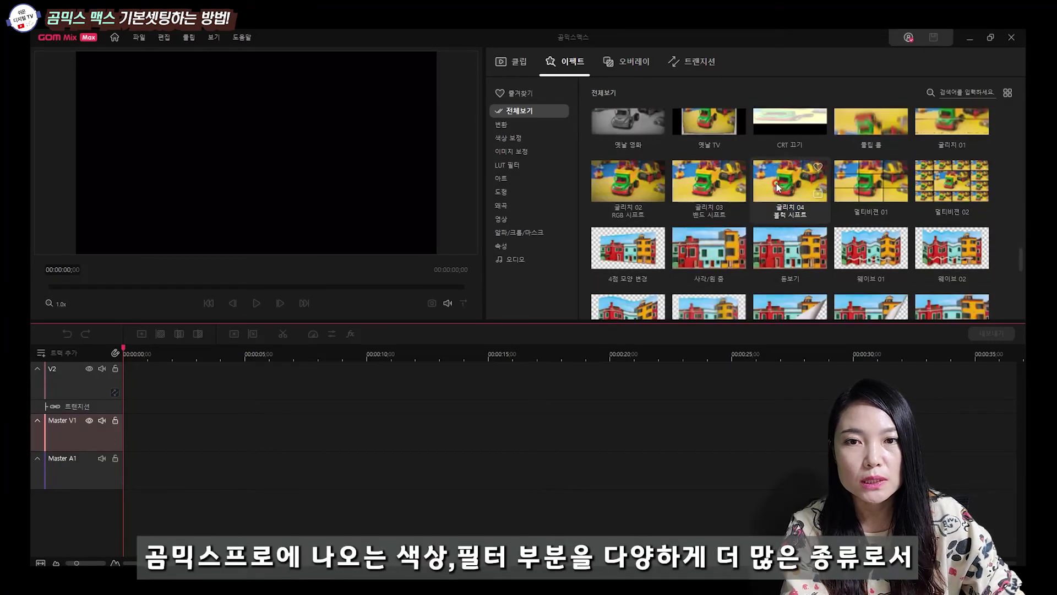
{"action": "scroll", "coordinate": [776, 186], "scroll_direction": "down", "scroll_amount": 1}
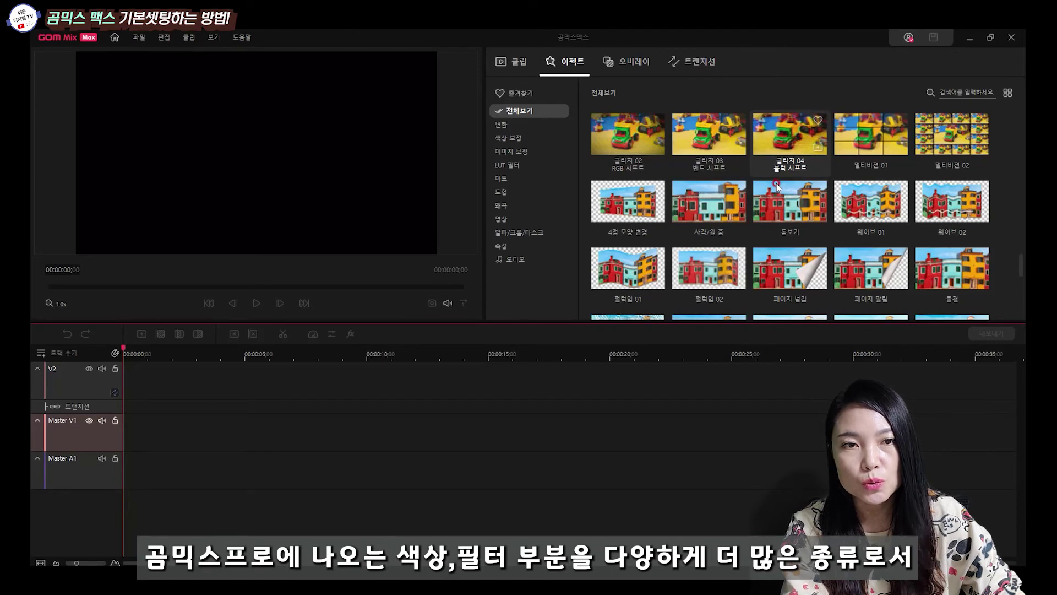
{"action": "scroll", "coordinate": [778, 184], "scroll_direction": "down", "scroll_amount": 5}
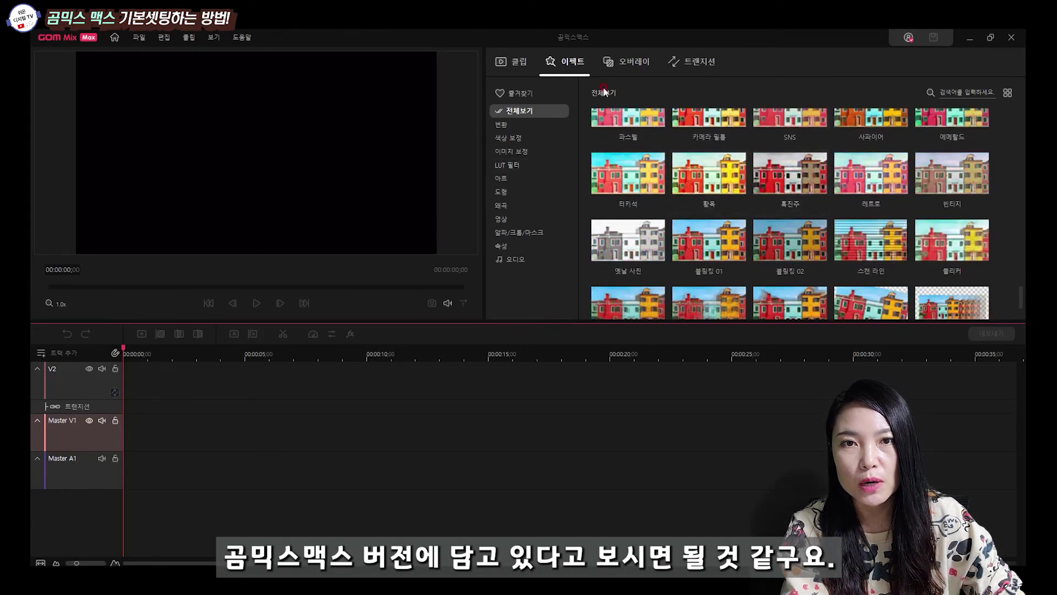
Step: Browse the overlay library (오버레이) and the complete list of transitions (트랜지션)
{"action": "left_click", "coordinate": [628, 61]}
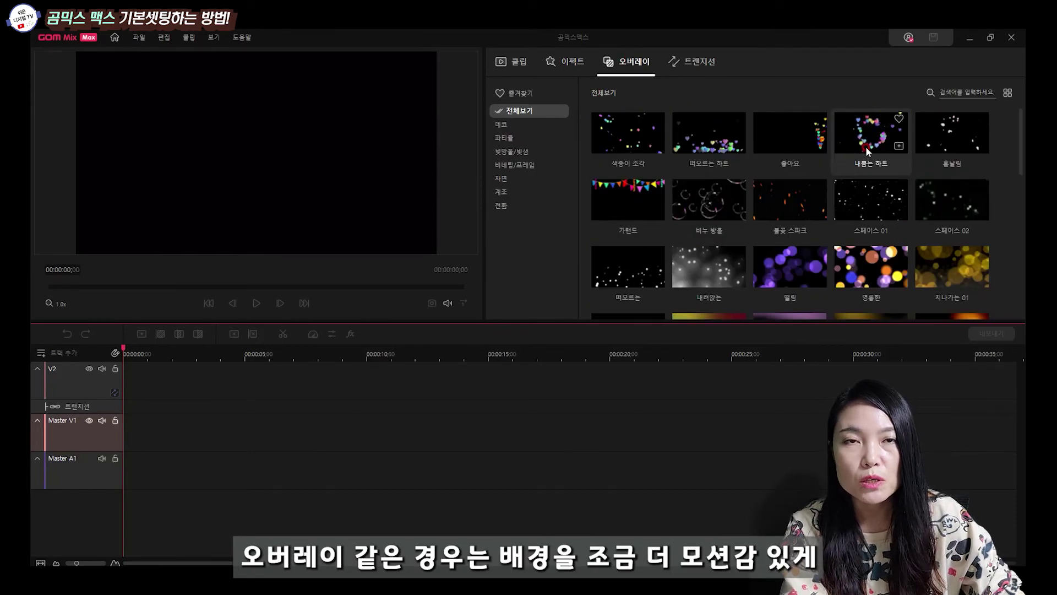
{"action": "left_click", "coordinate": [701, 64]}
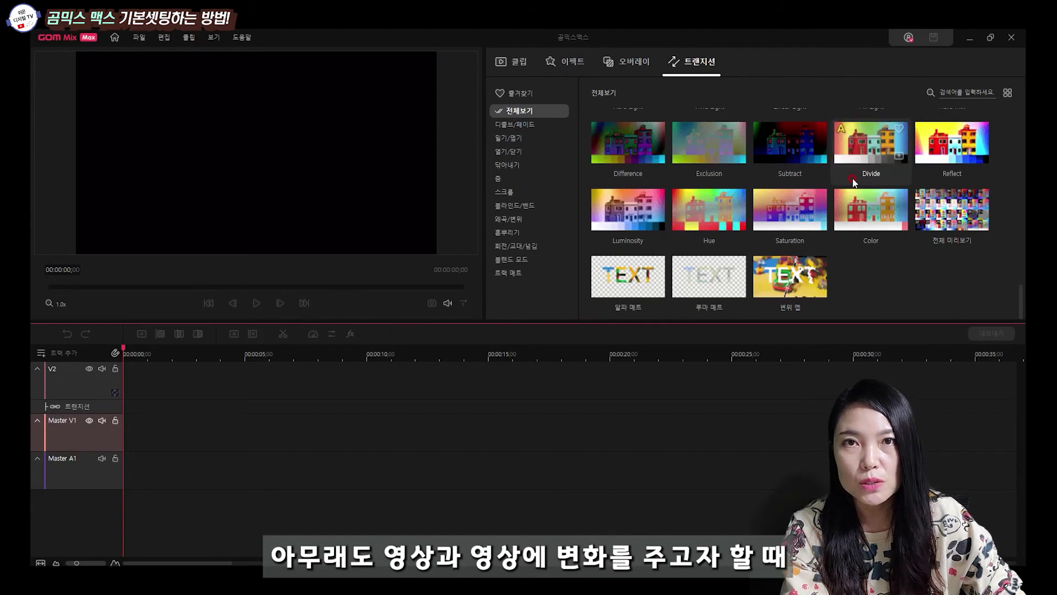
{"action": "scroll", "coordinate": [834, 182], "scroll_direction": "up", "scroll_amount": 2}
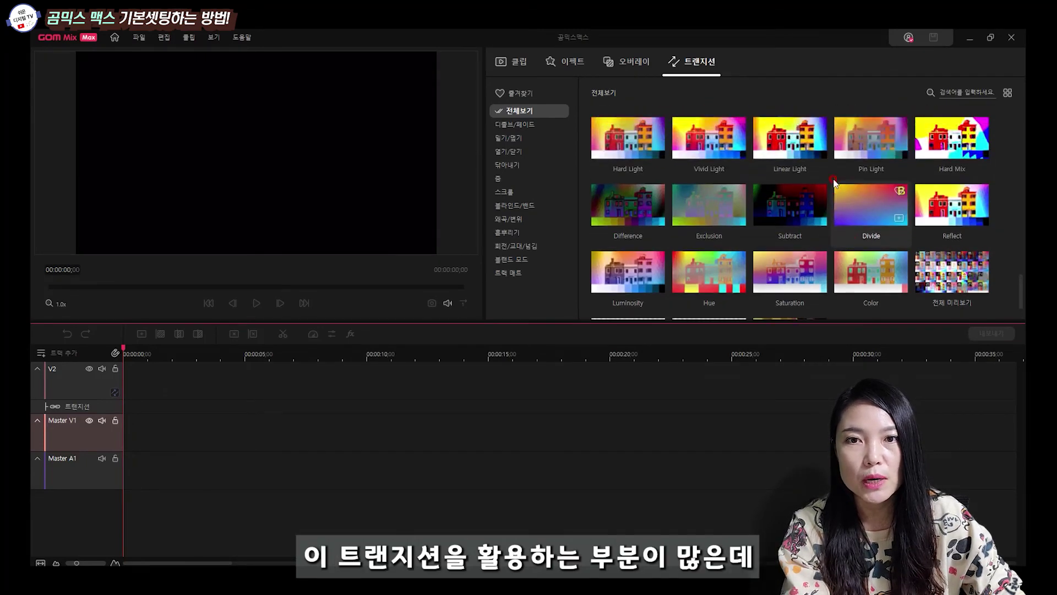
{"action": "scroll", "coordinate": [833, 180], "scroll_direction": "up", "scroll_amount": 5}
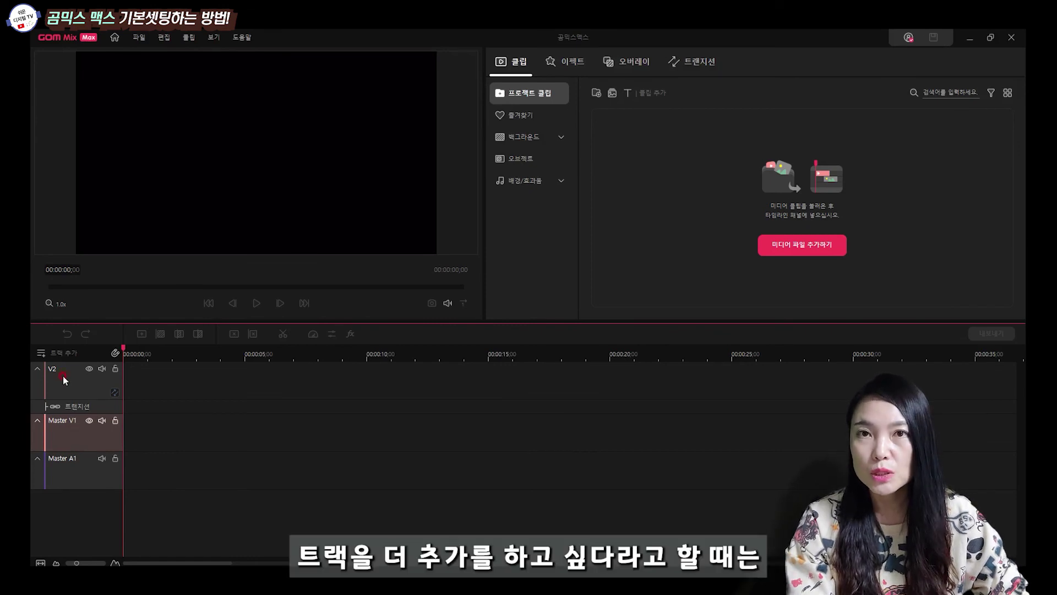
Step: View the timeline's options for adding and deleting tracks without applying any of them
{"action": "left_click", "coordinate": [39, 354]}
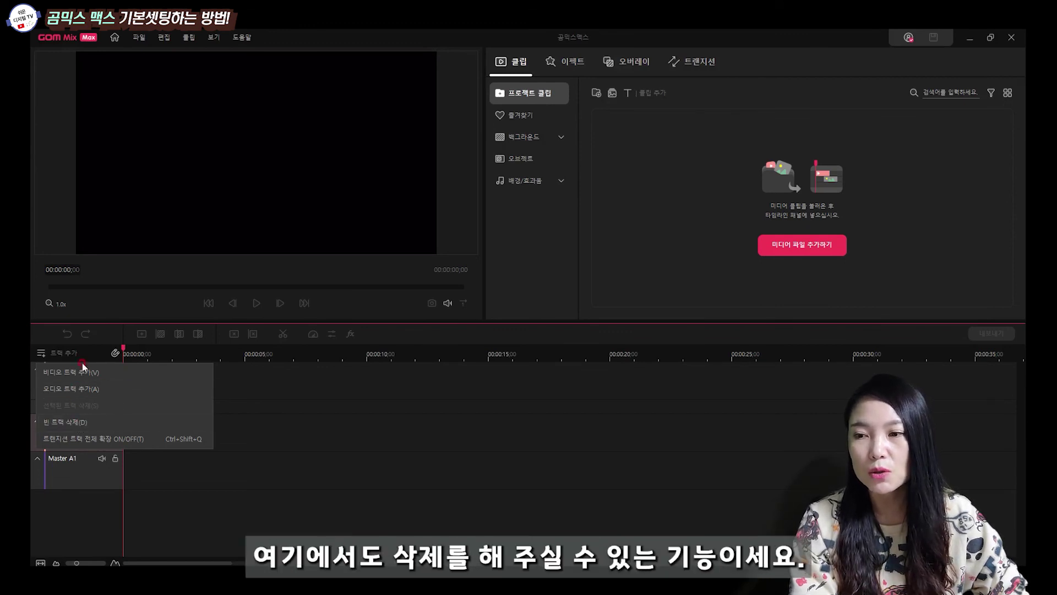
{"action": "left_click", "coordinate": [248, 392]}
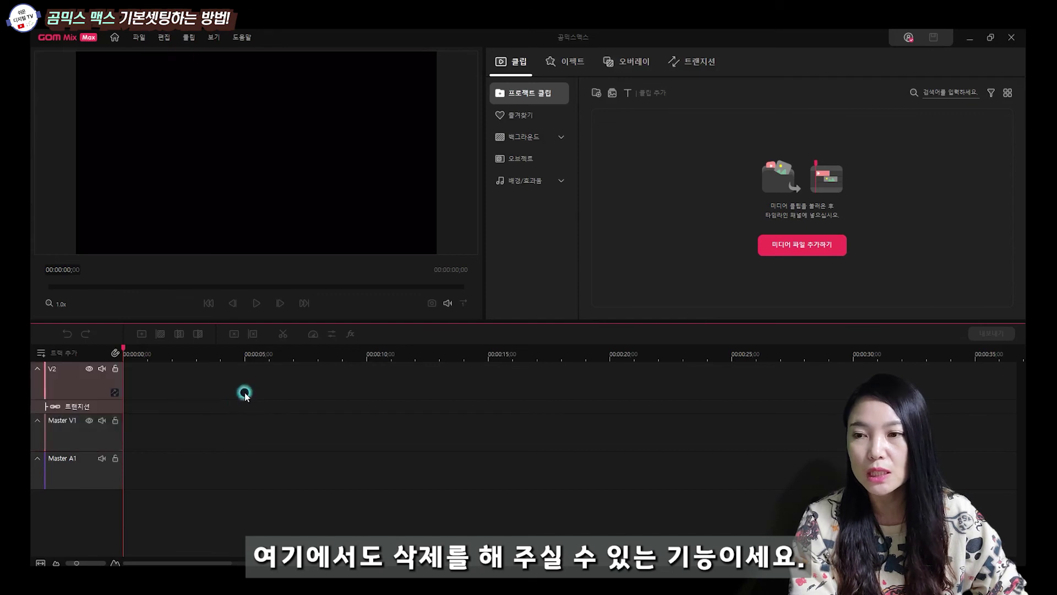